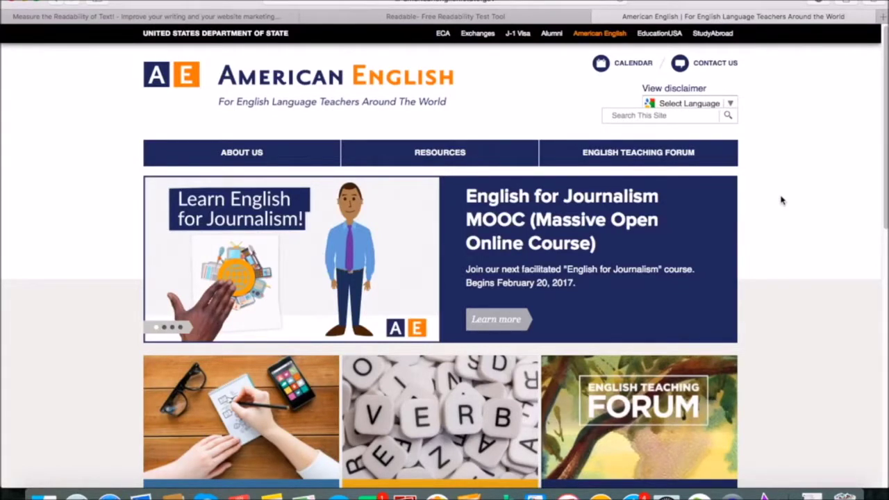
# - Open The Adventures of Huckleberry Finn from the Reading materials under Teaching the Four Skills
pyautogui.moveTo(466, 152)
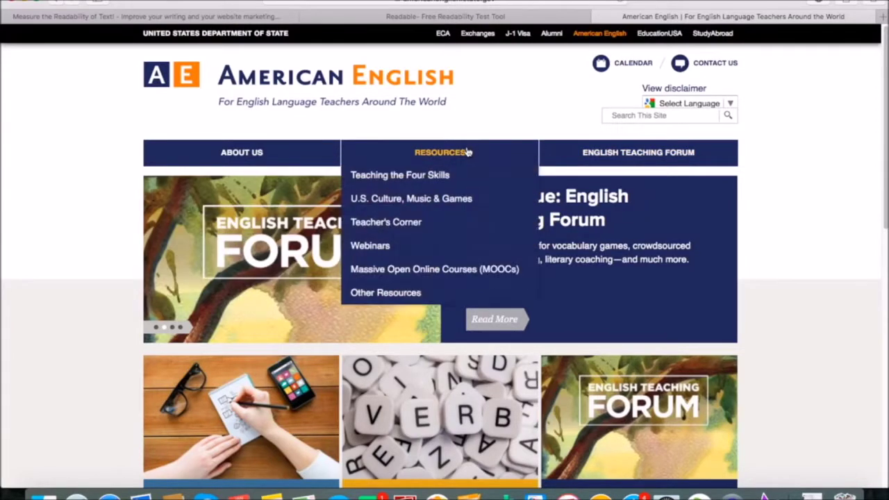
pyautogui.click(434, 176)
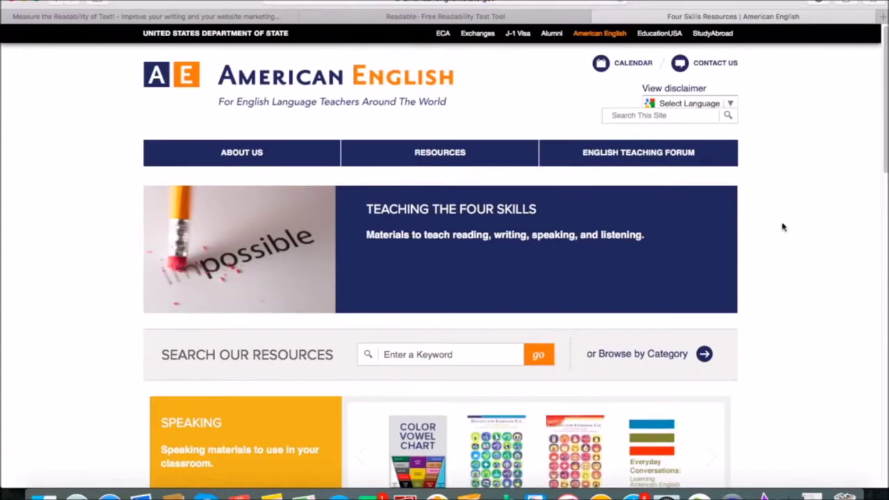
pyautogui.scroll(-5, 782, 227)
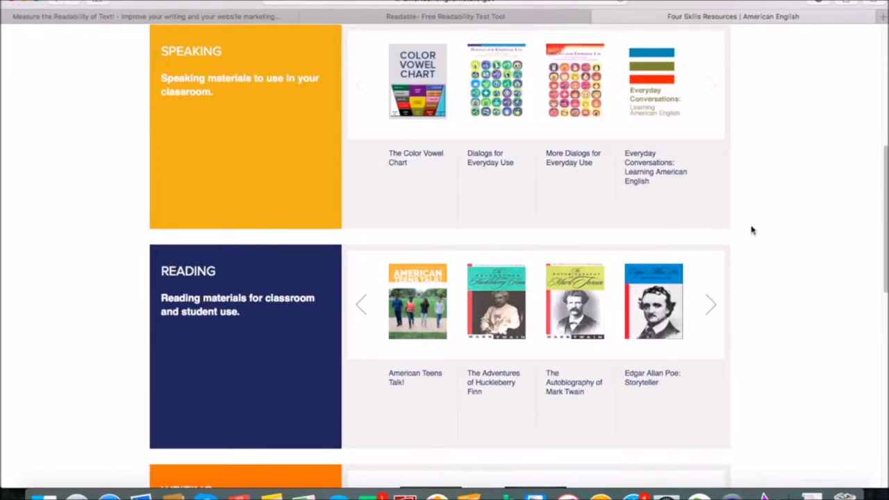
pyautogui.click(494, 278)
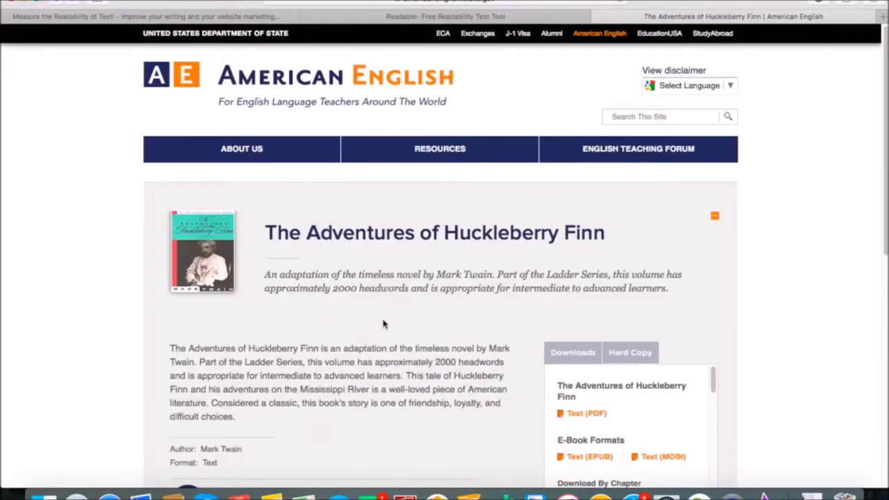
# - Open the full Text (PDF) of The Adventures of Huckleberry Finn, download it, and open the downloaded file
pyautogui.scroll(-2, 383, 324)
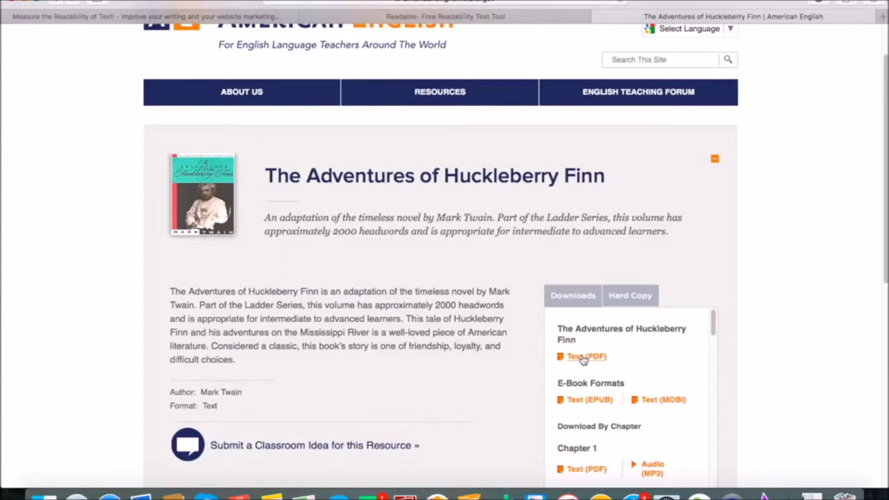
pyautogui.click(584, 357)
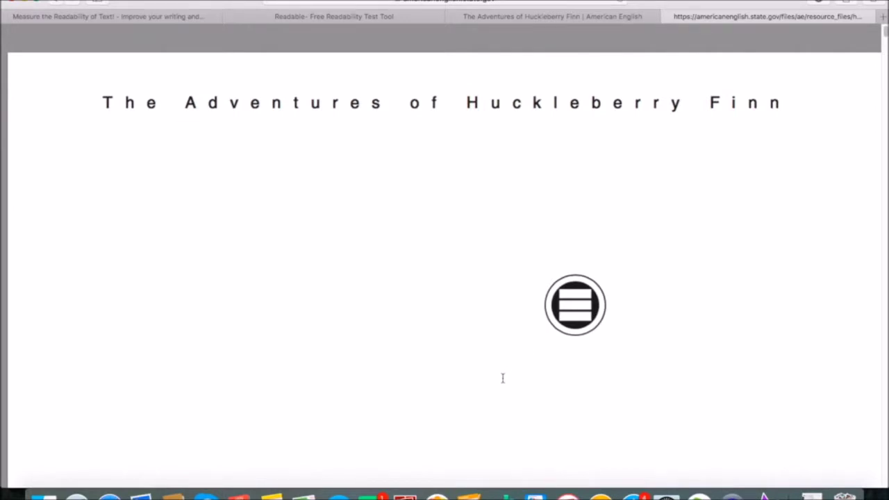
pyautogui.moveTo(408, 420)
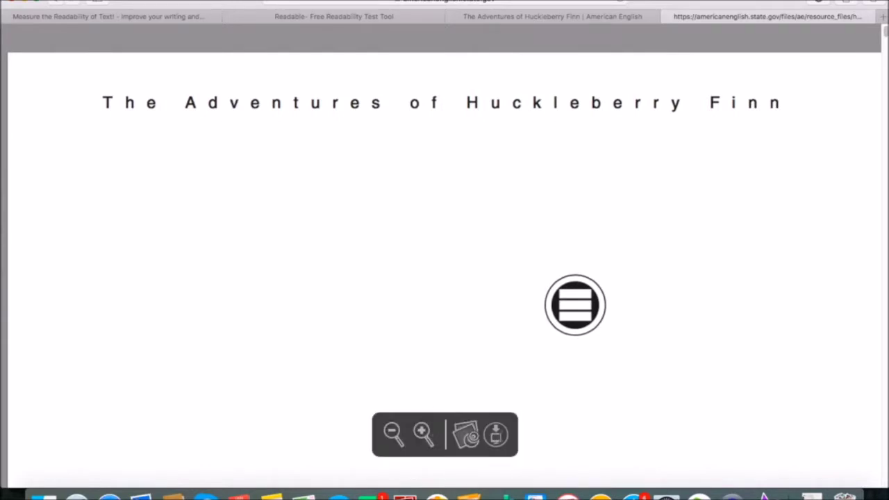
pyautogui.click(496, 434)
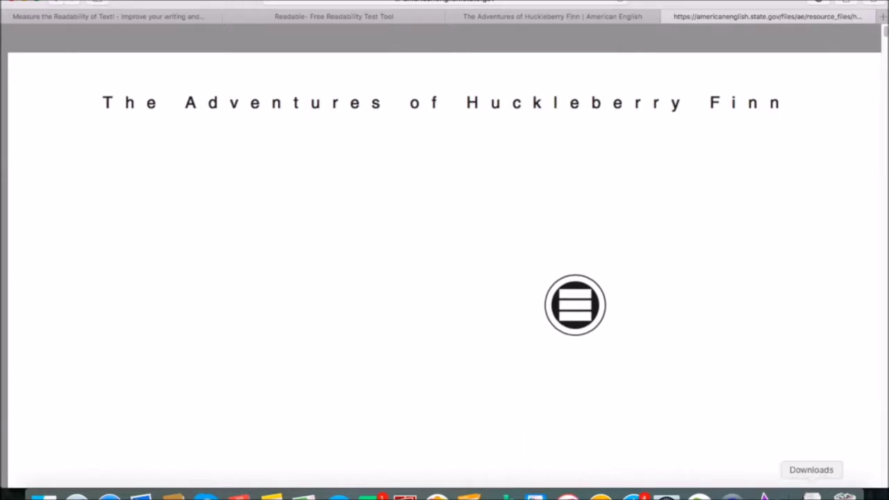
pyautogui.click(809, 493)
pyautogui.click(809, 466)
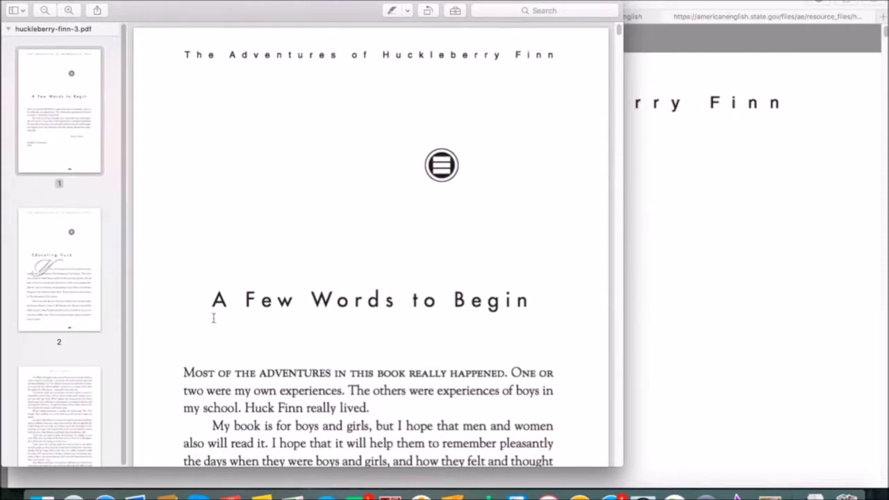
# - Copy the passage on page 2 of the PDF, chapter "Educating Huck", into a new blank Pages document
pyautogui.click(81, 292)
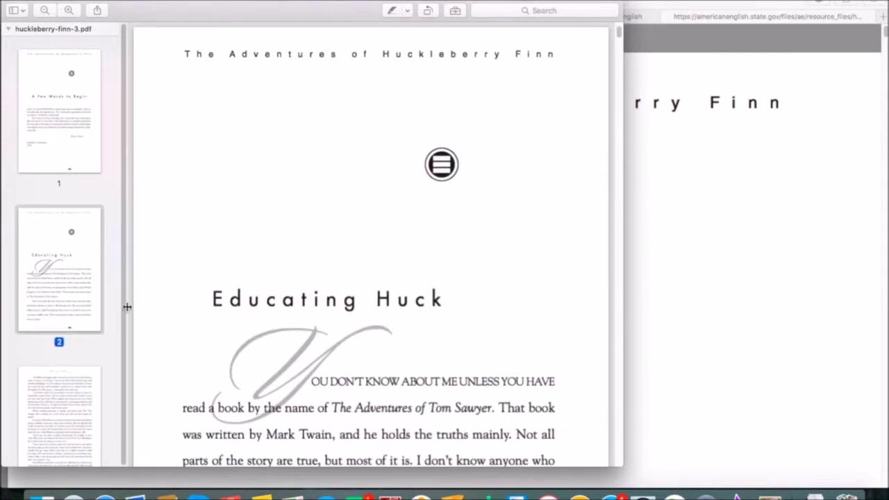
pyautogui.scroll(-5, 229, 347)
pyautogui.scroll(-9, 229, 347)
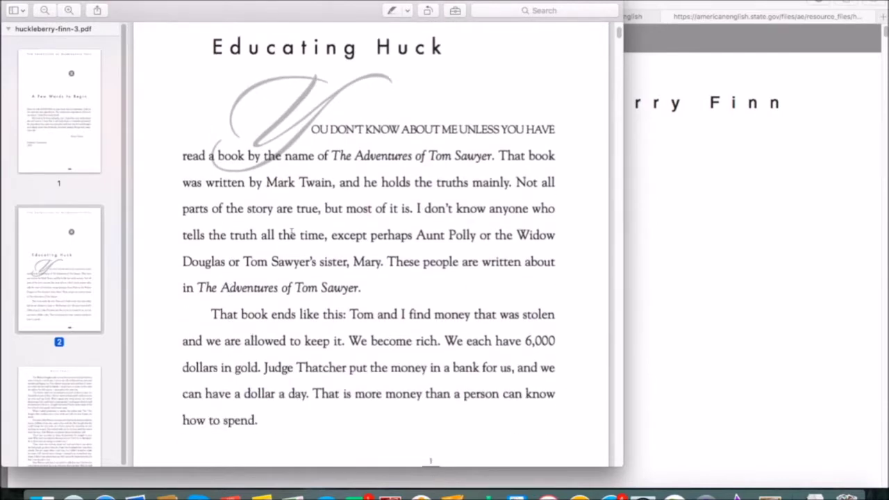
pyautogui.moveTo(315, 131); pyautogui.dragTo(341, 421)
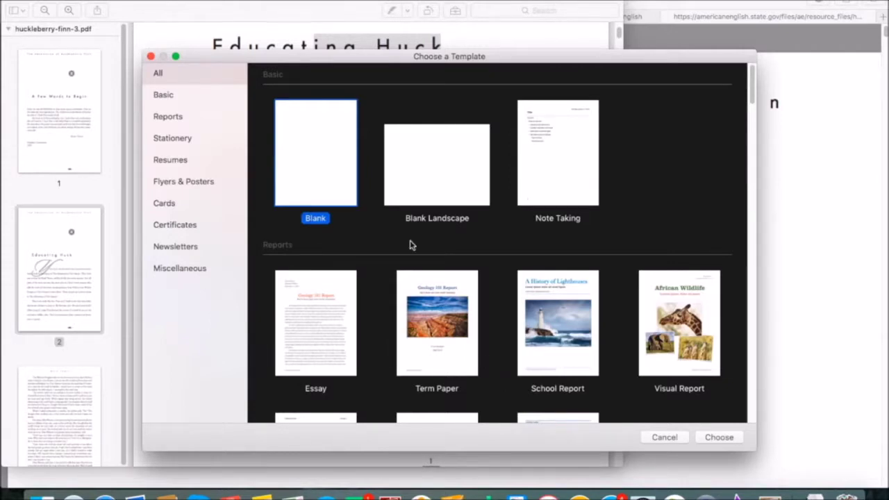
pyautogui.doubleClick(341, 183)
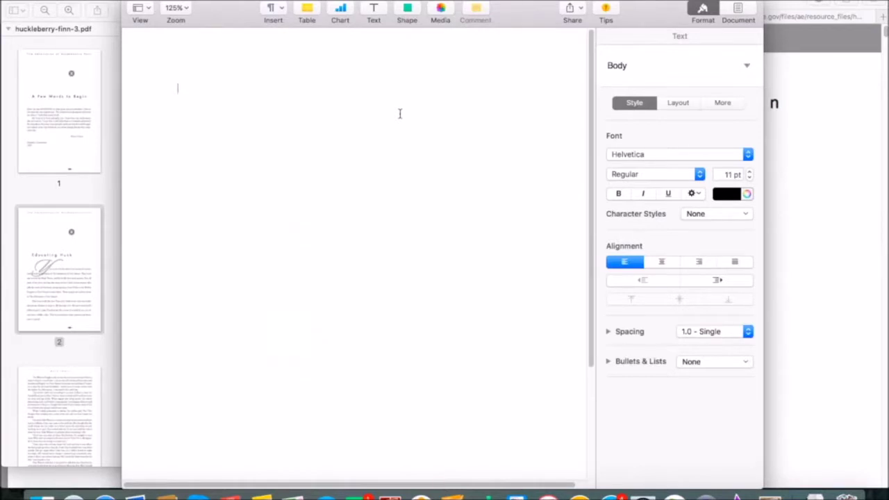
pyautogui.write("ing Huck OU DON'T KNOW ABOUT ME UNLESS YOU HAVE read a book by the name of The Adventures of Tom Sawyer. That book was written by Mark Twain, and he holds the truths mainly. Not all parts of the story are true, but most of it is. I don't know anyone who tells the truth all the time, except perhaps Aunt Polly or the Widow Douglas or Tom Sawyer's sister, Mary. These people are written about in The Adventures of Tom Sawyer. That book ends like this: Tom and I find money that was stolen and we are allowed to keep it. We become rich. We each have 6,000 dollars in gold. Judge Thatcher put the money in a bank for us, and we can have a dollar a day. That is more money than a person can know how to spend.")
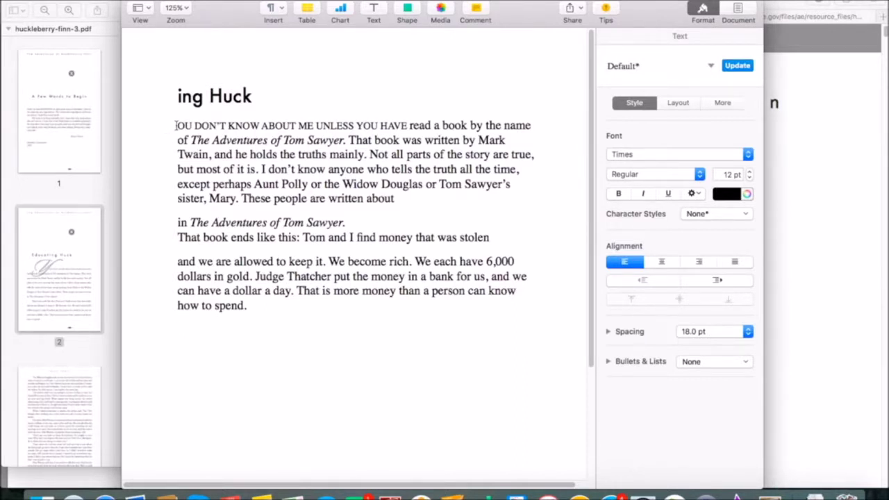
# - Delete the stray heading fragment "ing Huck" and add the missing "Y" before "OU DON'T KNOW" in the passage
pyautogui.moveTo(175, 99); pyautogui.dragTo(263, 104)
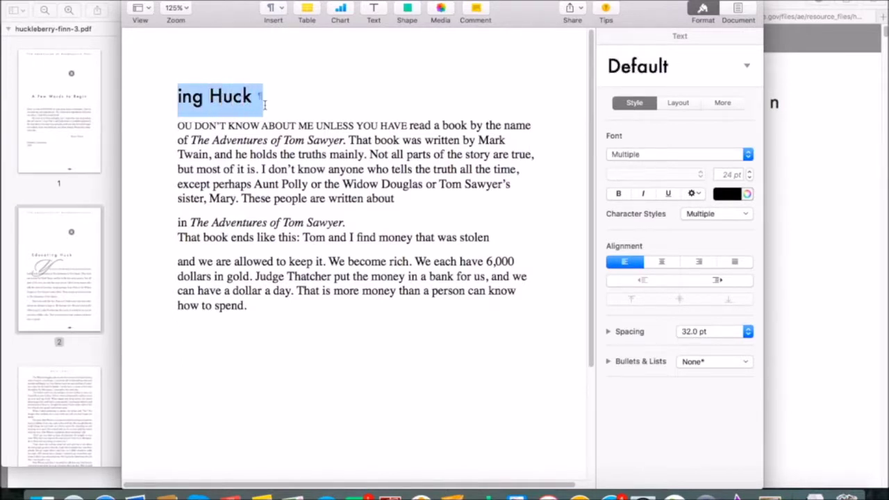
pyautogui.press('BackSpace')
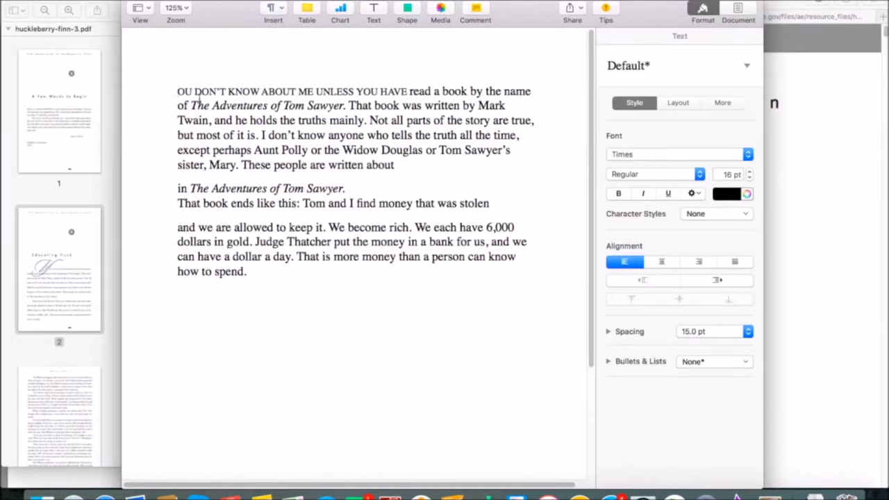
pyautogui.write('Y')
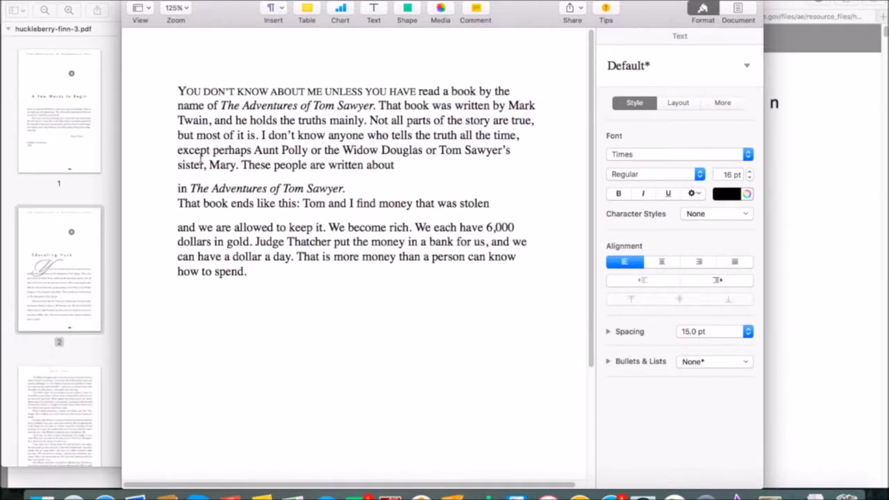
# - Show the word count for the document
pyautogui.click(176, 91)
pyautogui.click(236, 0)
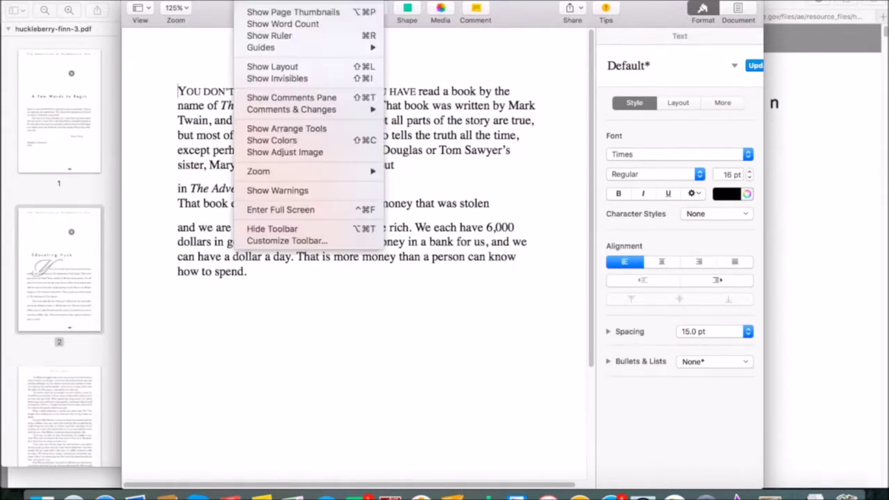
pyautogui.click(254, 25)
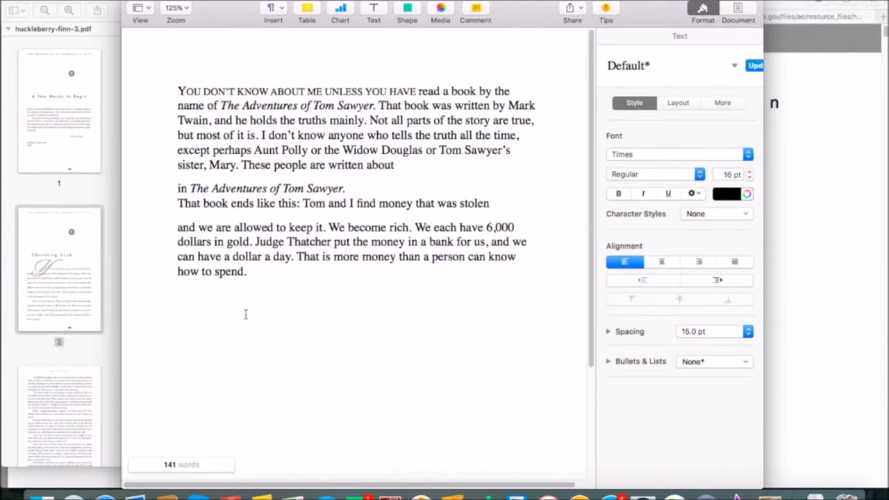
# - Replace the document's text with the longer PDF passage running from the start of "Educating Huck" through the end of page 3
pyautogui.moveTo(264, 288); pyautogui.dragTo(168, 89)
pyautogui.press('BackSpace')
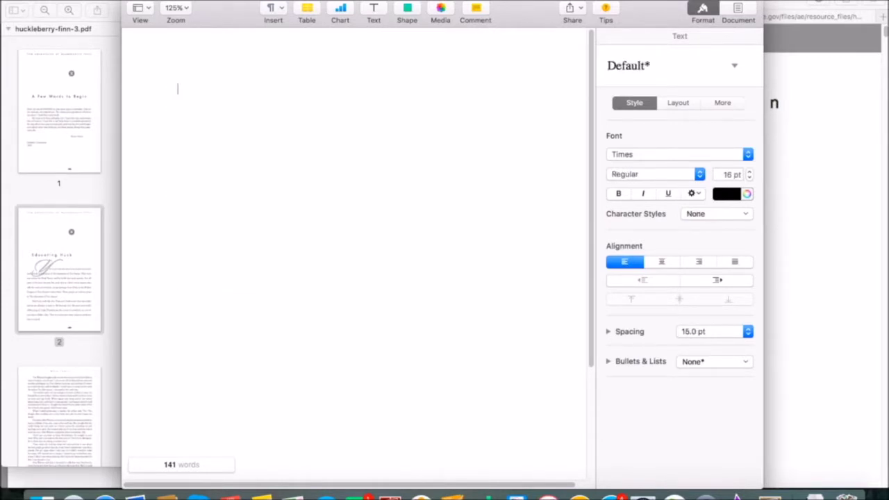
pyautogui.click(59, 257)
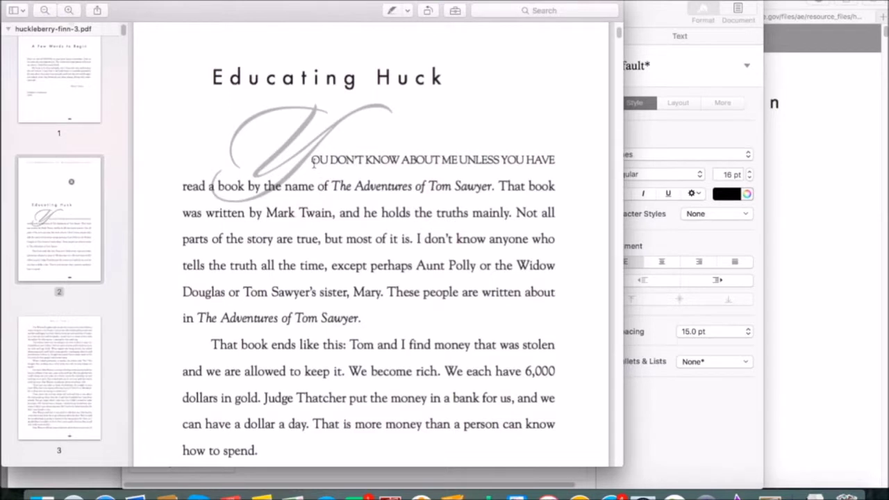
pyautogui.moveTo(312, 164); pyautogui.dragTo(501, 386)
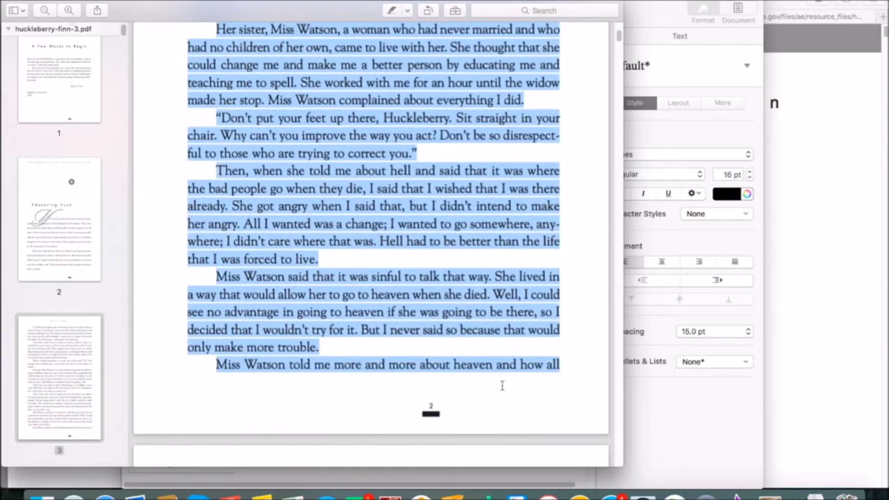
pyautogui.click(667, 31)
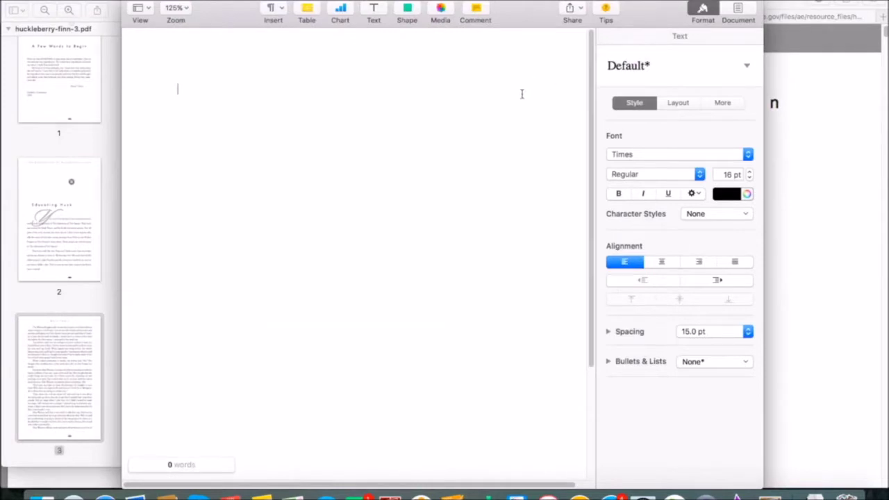
pyautogui.press('super+v')
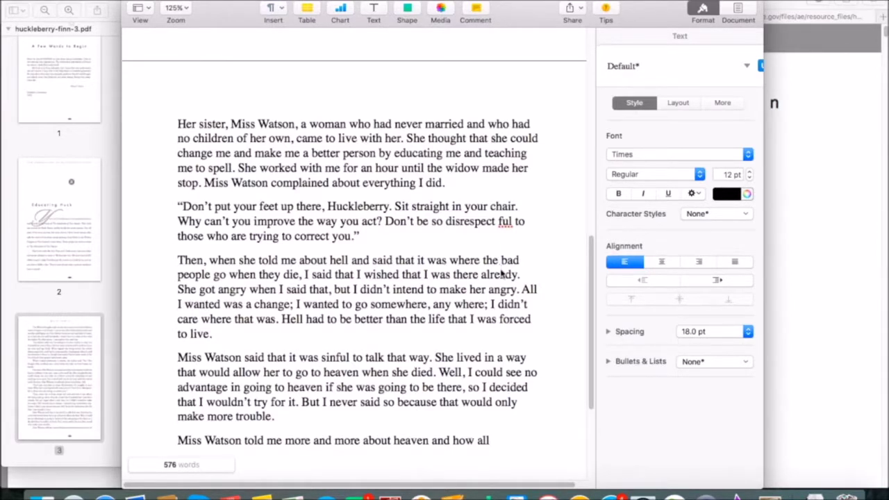
# - Delete the stray page number, bar and "Mark Twain" header between "how to spend." and the Widow Douglas paragraph
pyautogui.scroll(10, 500, 272)
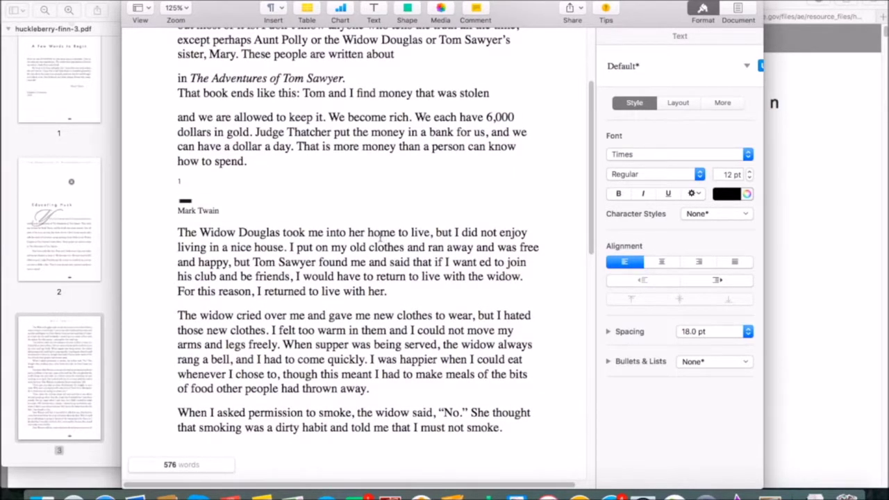
pyautogui.click(228, 209)
pyautogui.moveTo(229, 212); pyautogui.dragTo(172, 183)
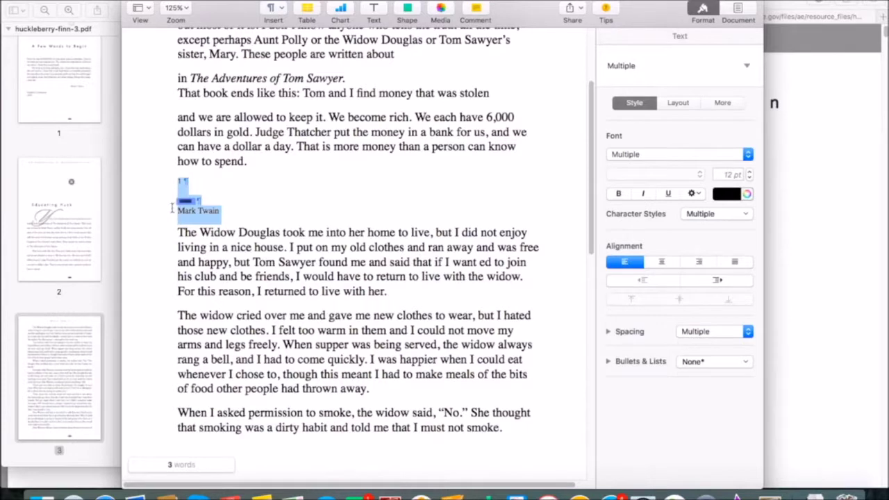
pyautogui.press('BackSpace')
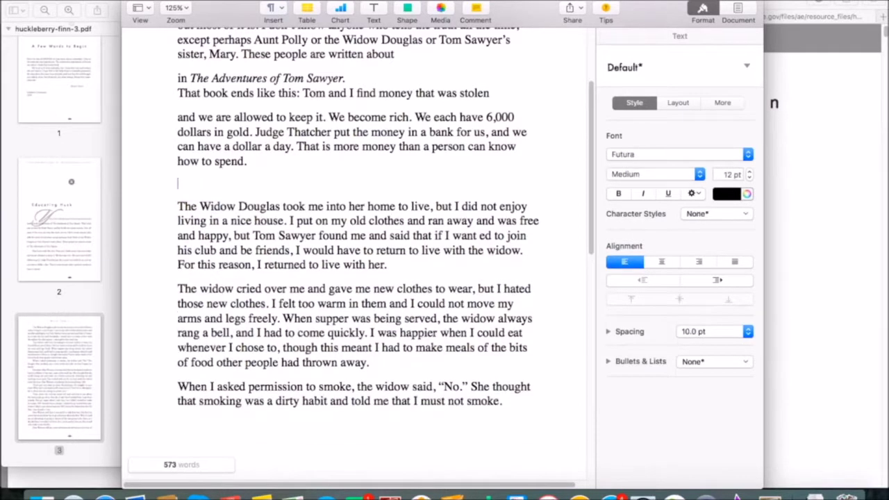
# - Rejoin the split word "disrespectful" and delete the incomplete final paragraph beginning "Miss Watson told me more and more about heaven"
pyautogui.scroll(-1, 240, 237)
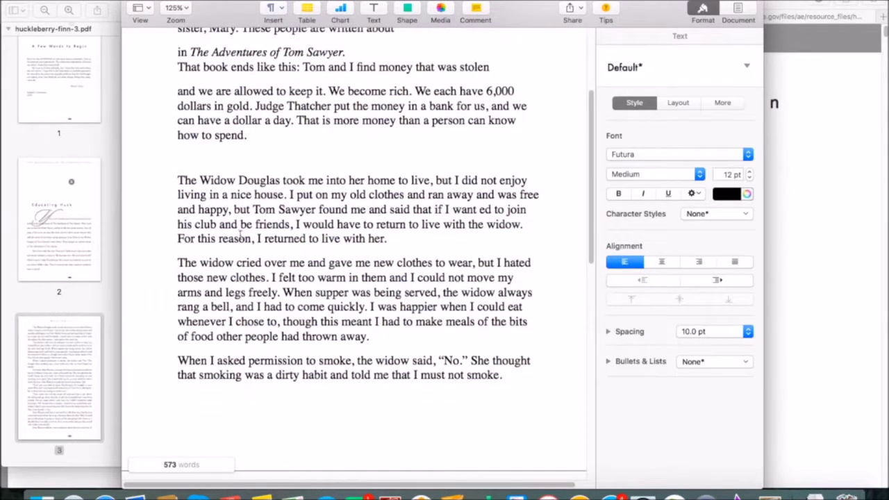
pyautogui.scroll(6, 240, 237)
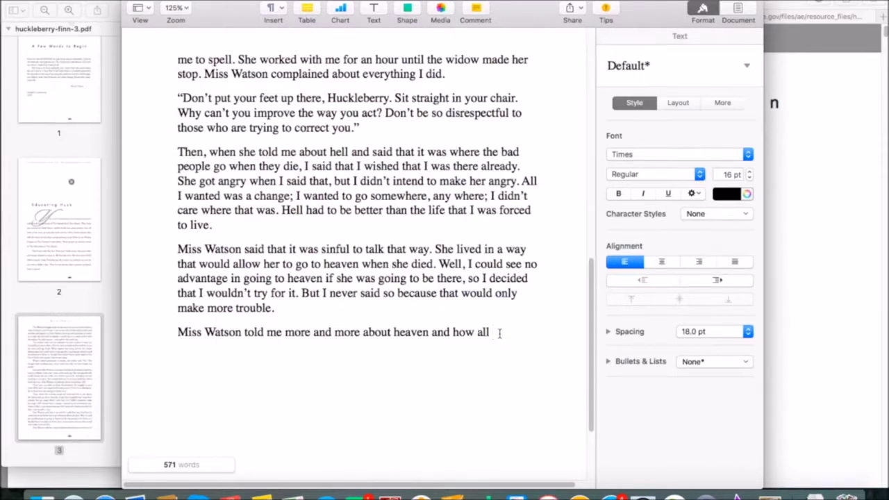
pyautogui.moveTo(501, 336); pyautogui.dragTo(159, 332)
pyautogui.press('BackSpace')
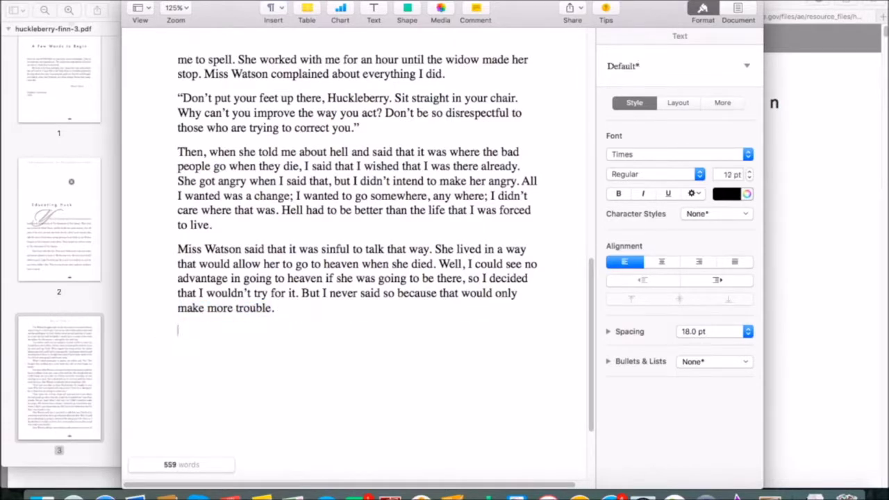
# - Copy the whole cleaned passage into the Readability-Score.com text scoring page in the browser and measure its readability grade levels and scores
pyautogui.press('super+a')
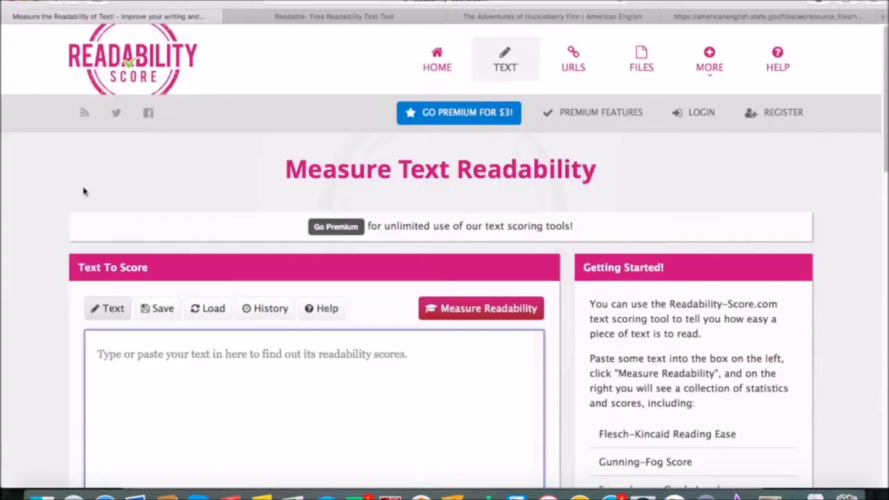
pyautogui.click(45, 220)
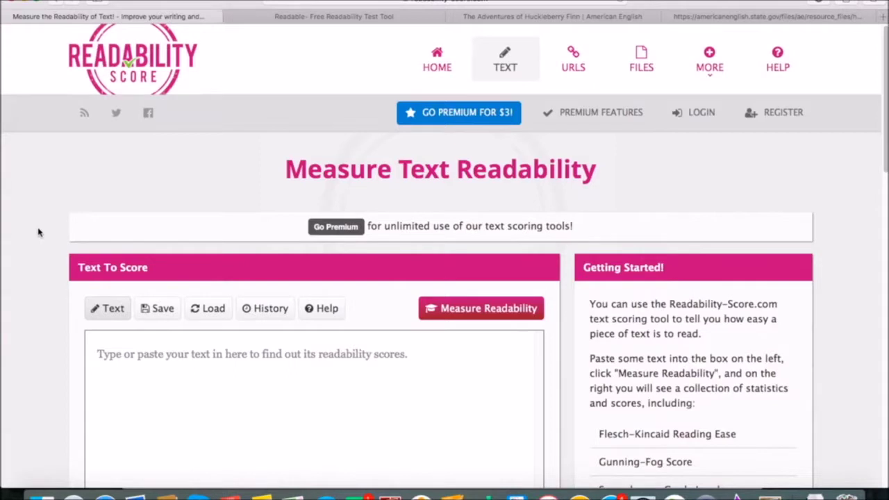
pyautogui.scroll(-2, 39, 233)
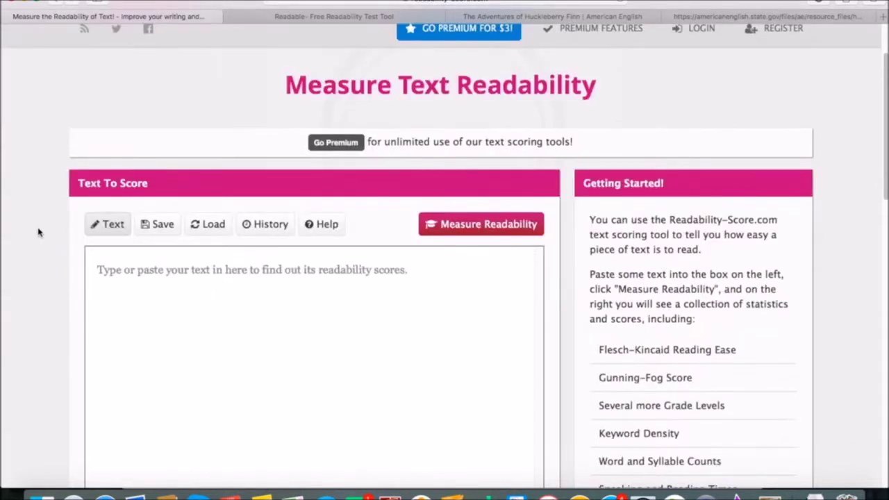
pyautogui.scroll(-1, 39, 233)
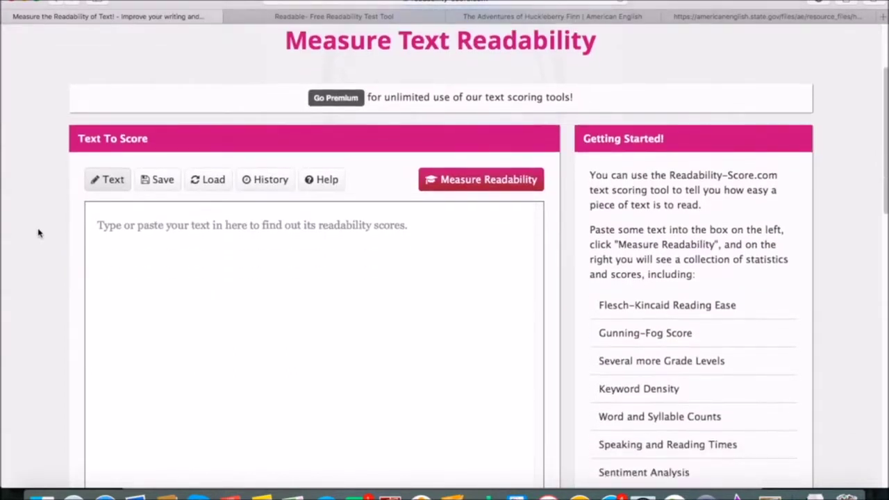
pyautogui.click(127, 235)
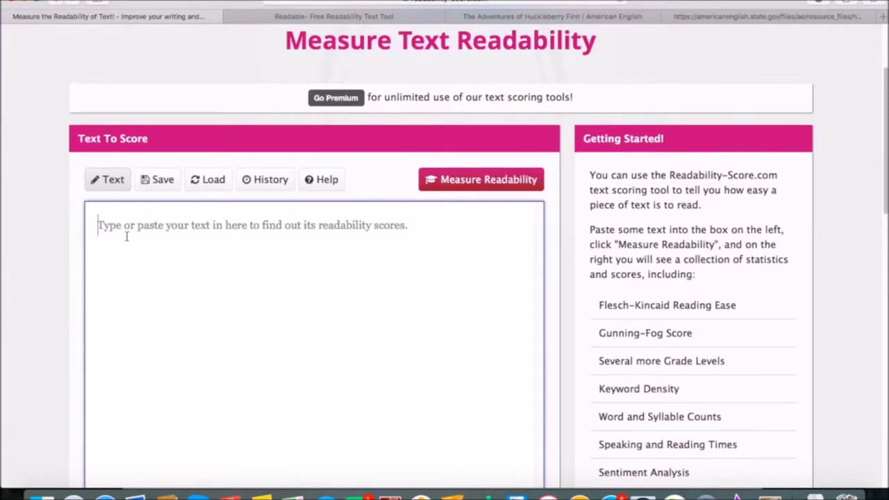
pyautogui.press('super+v')
pyautogui.scroll(5, 25, 246)
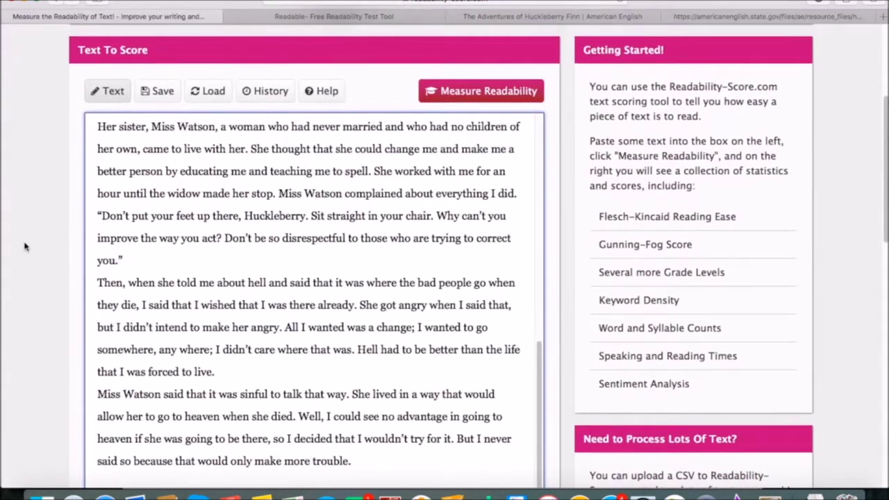
pyautogui.click(448, 90)
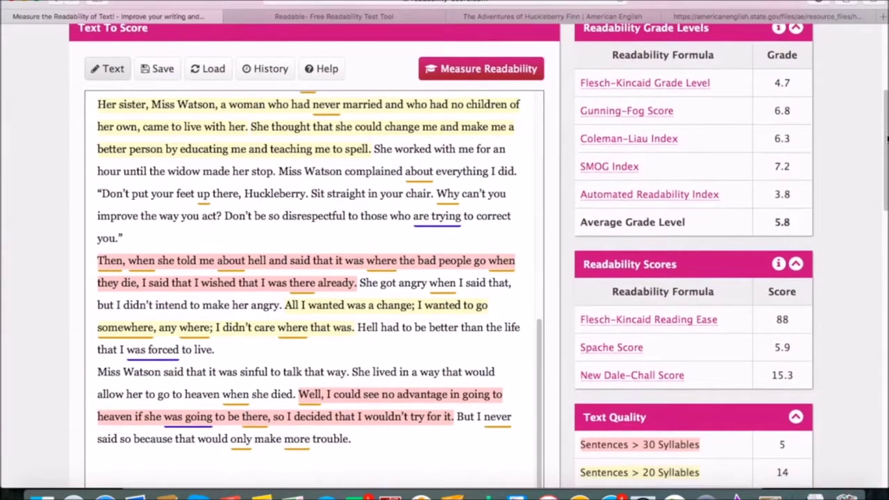
pyautogui.moveTo(886, 132); pyautogui.dragTo(886, 142)
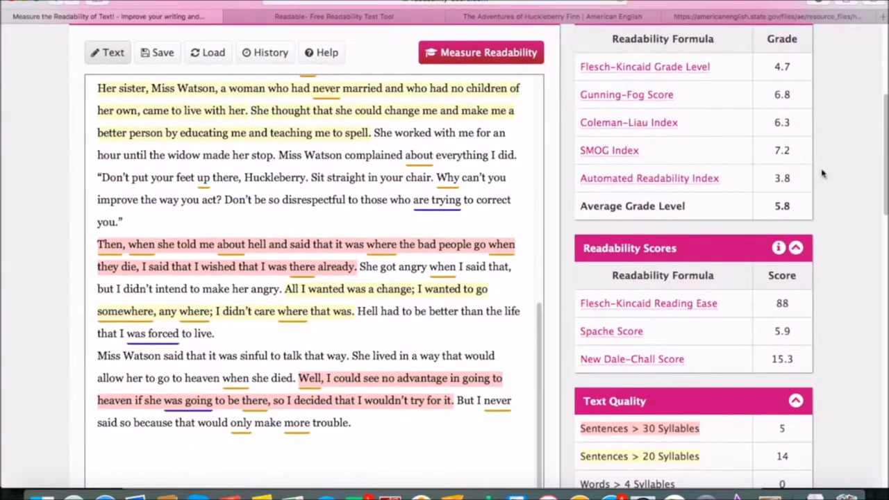
# - Test the same passage by direct input in the Readability Test Tool and review its calculated readability indices
pyautogui.click(368, 18)
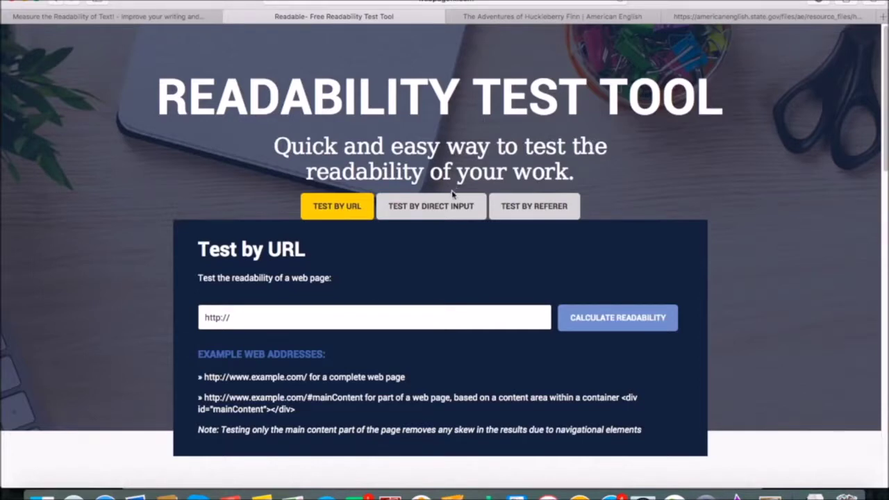
pyautogui.click(437, 208)
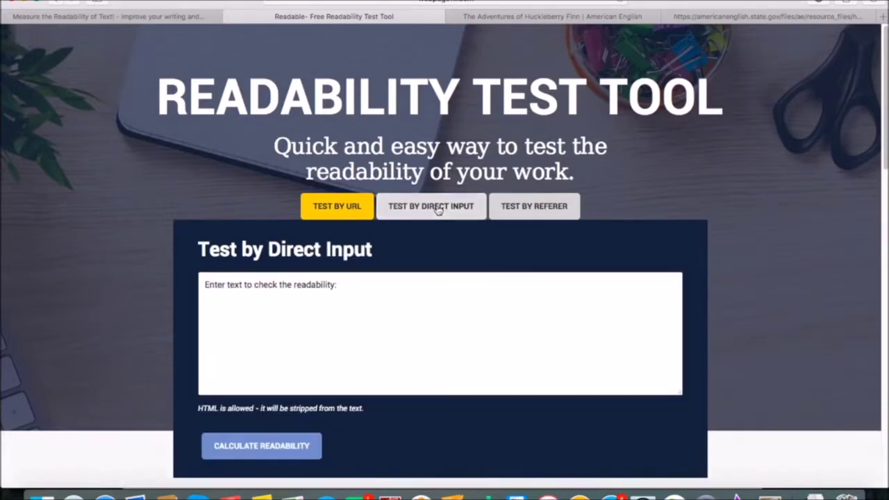
pyautogui.click(201, 276)
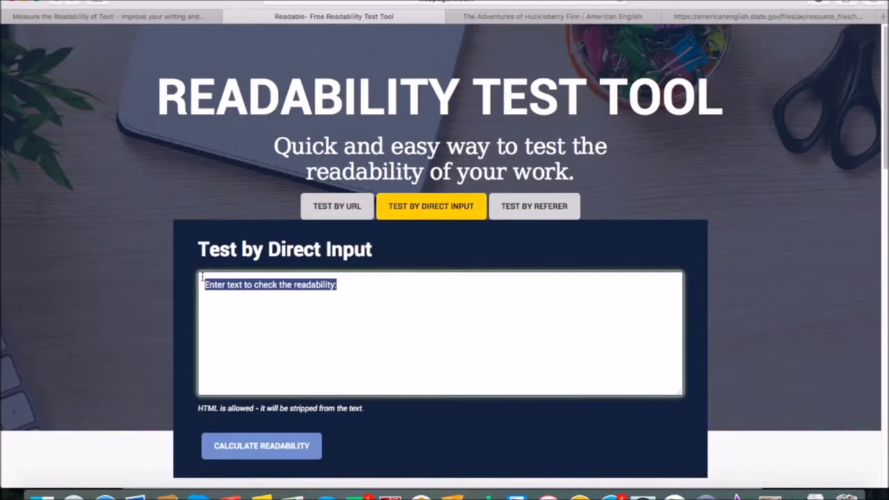
pyautogui.press('super+v')
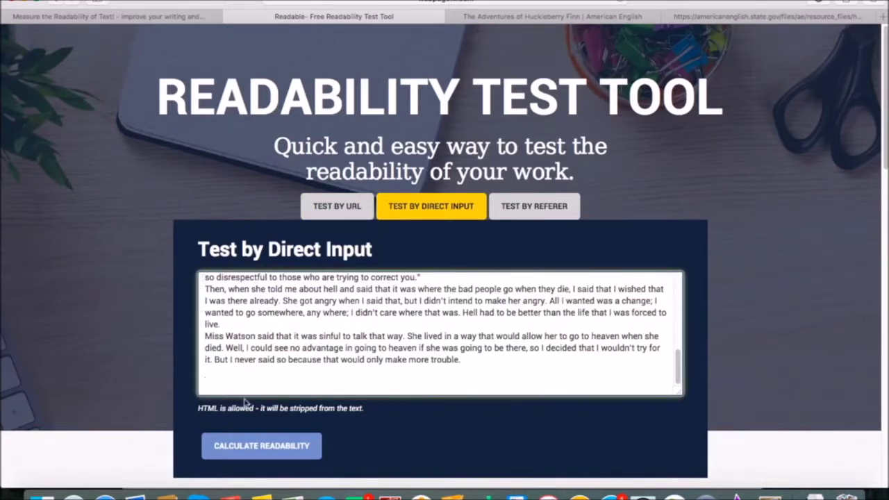
pyautogui.click(275, 446)
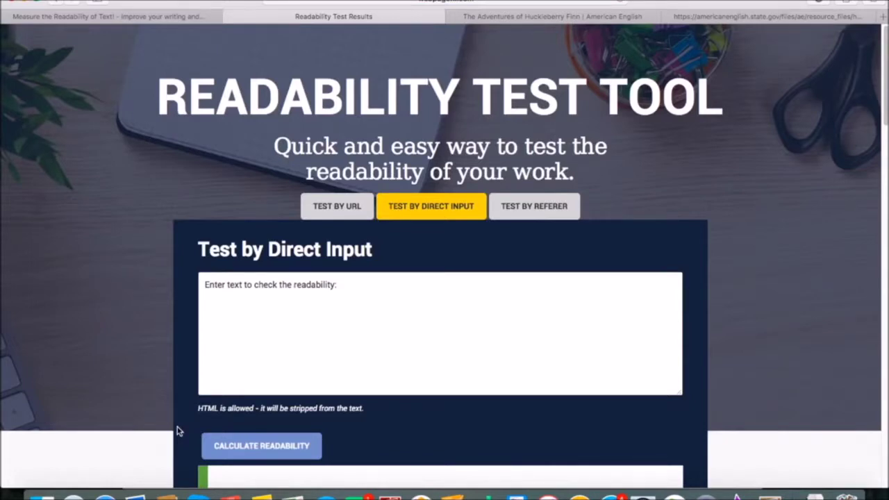
pyautogui.scroll(-5, 177, 431)
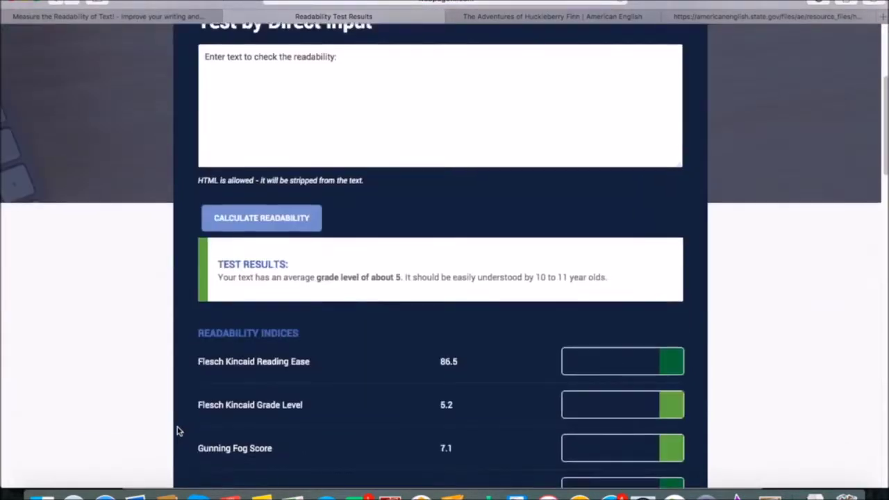
pyautogui.scroll(-2, 177, 431)
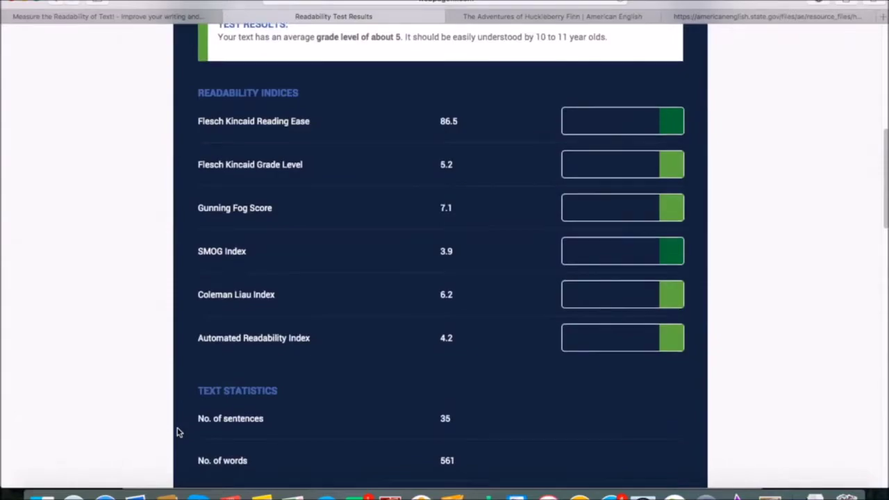